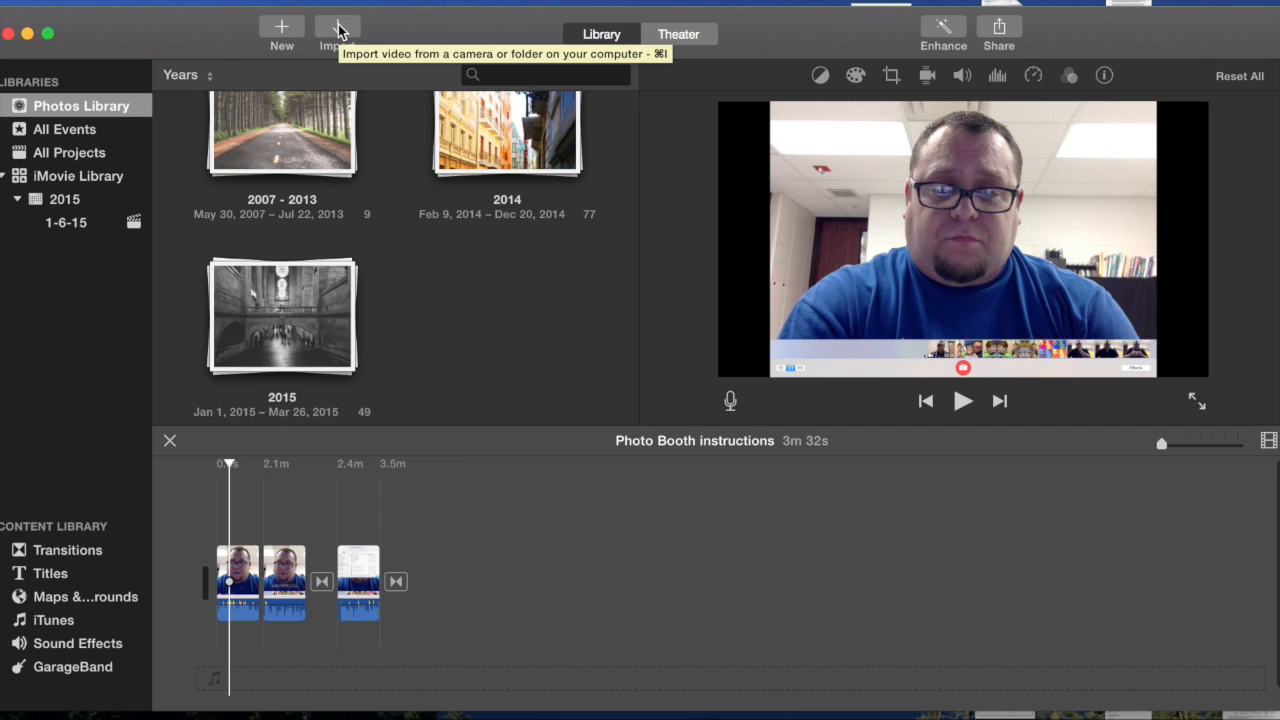
Import the movie "ipad filming" from the Movies folder into the 1-6-15 event.
click(338, 28)
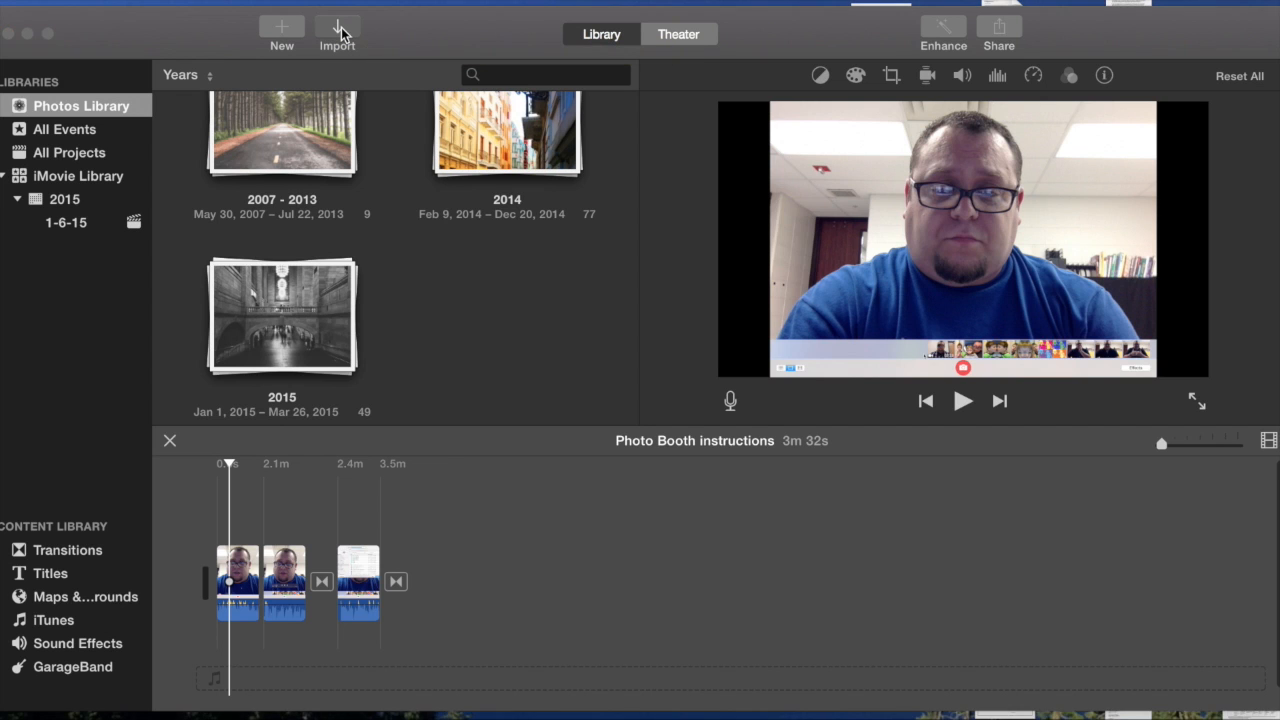
click(125, 256)
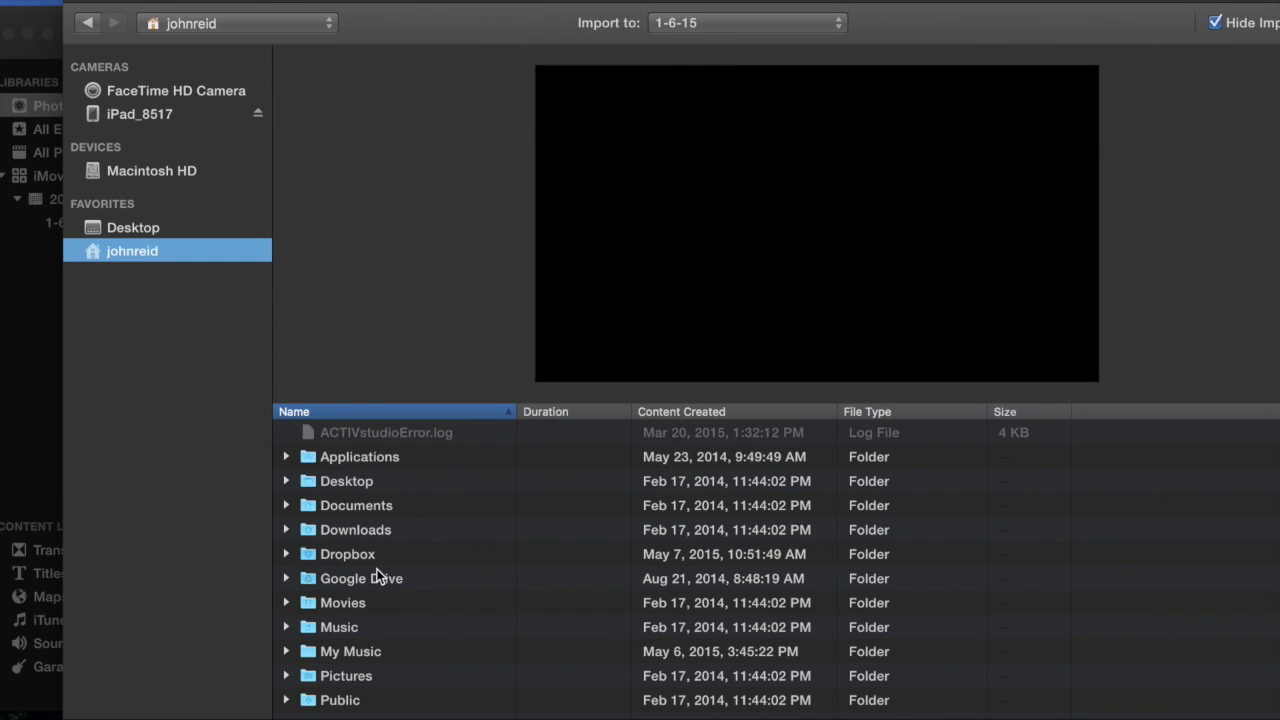
click(336, 604)
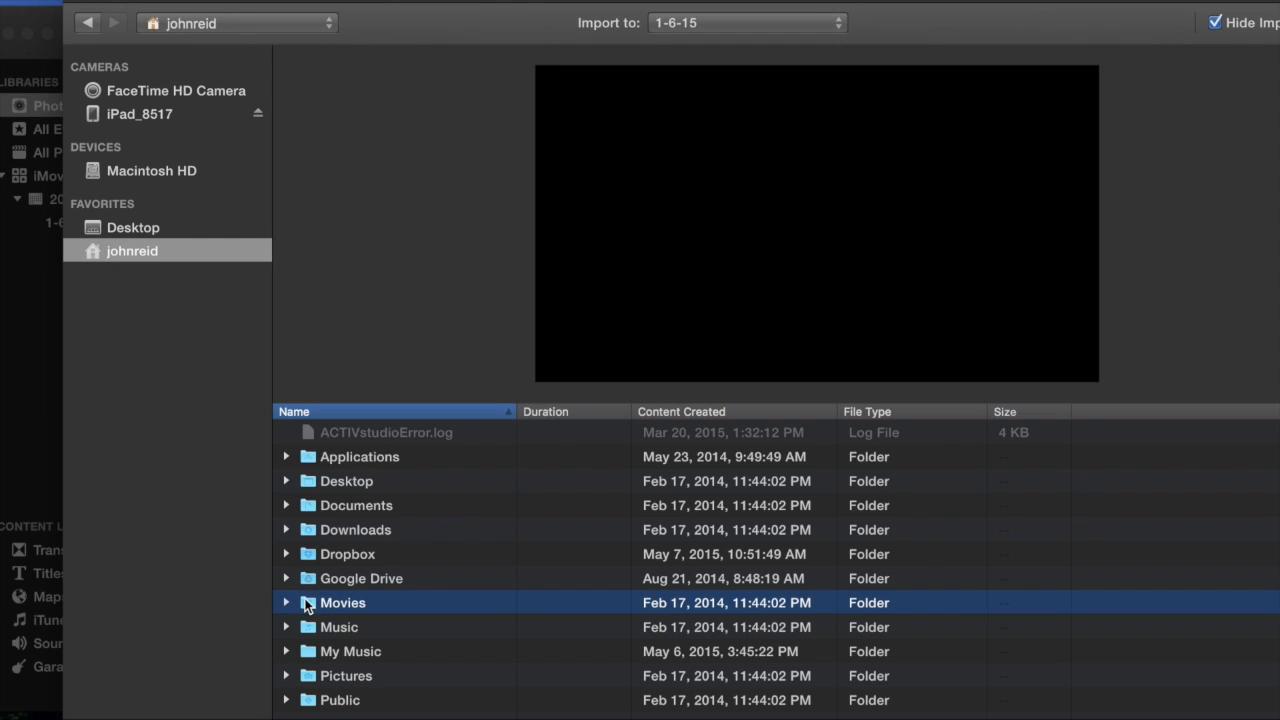
double_click(307, 606)
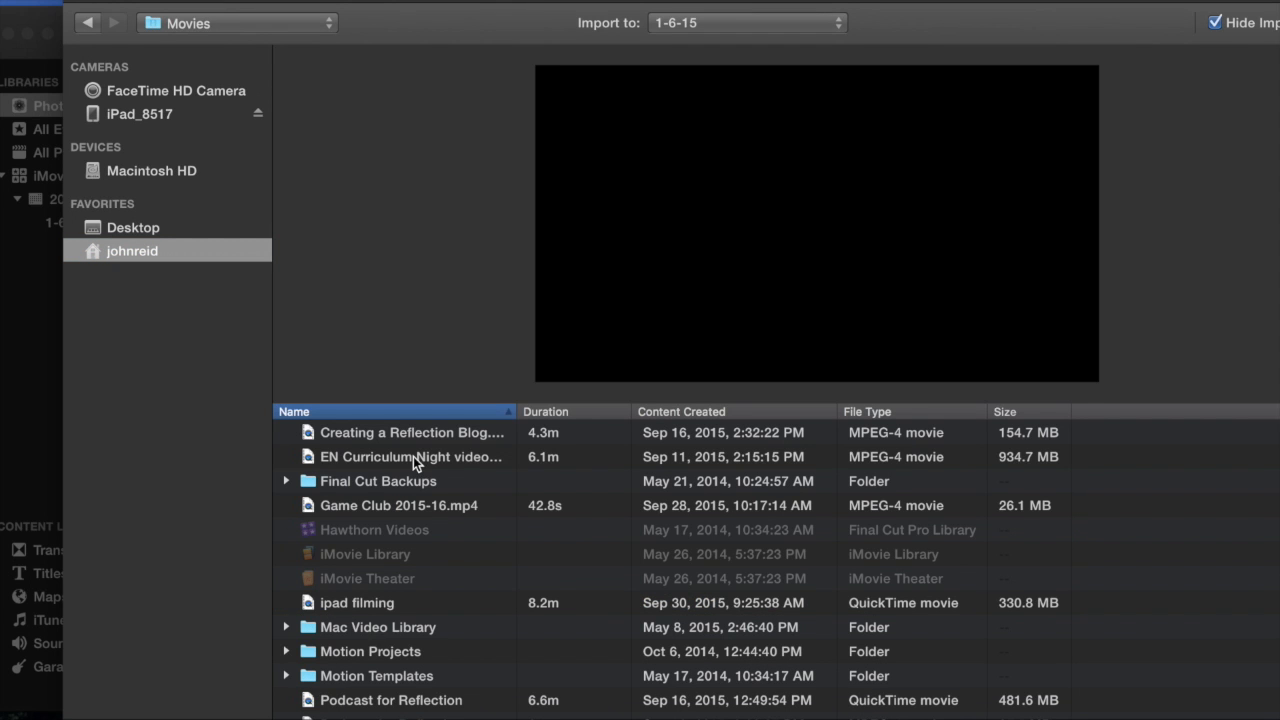
scroll(430, 520, down, 1)
click(365, 599)
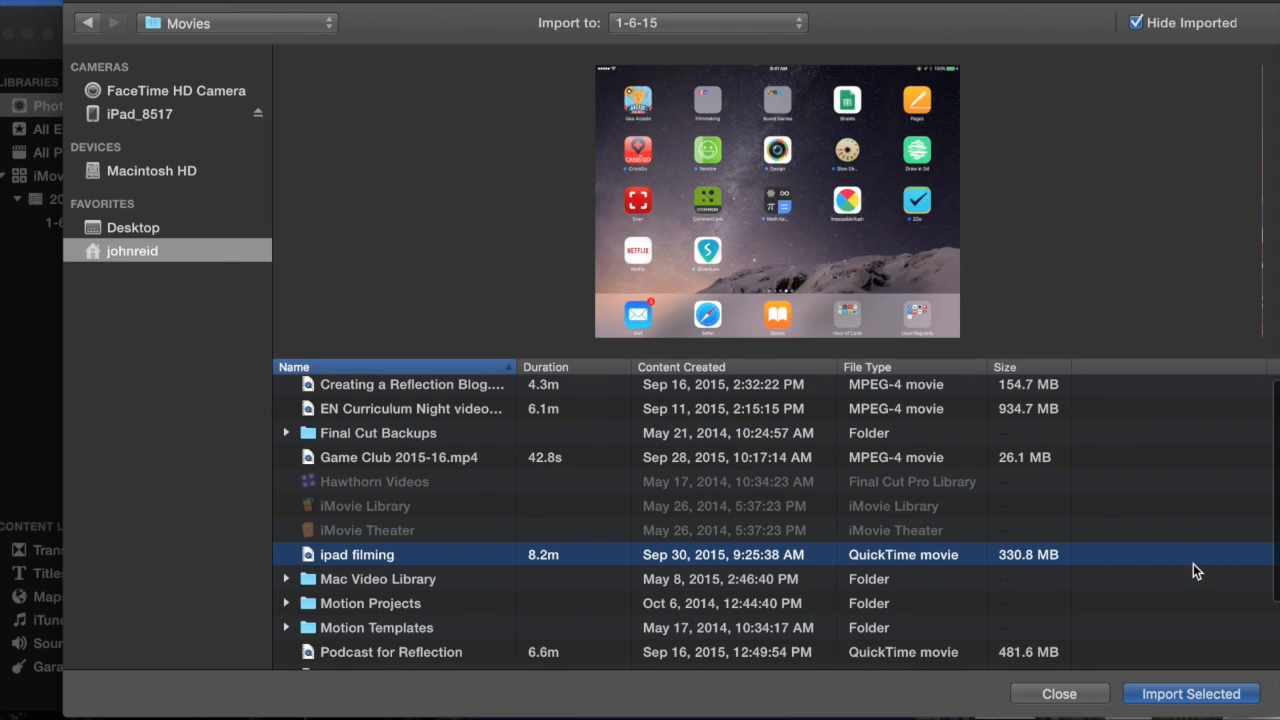
click(1190, 694)
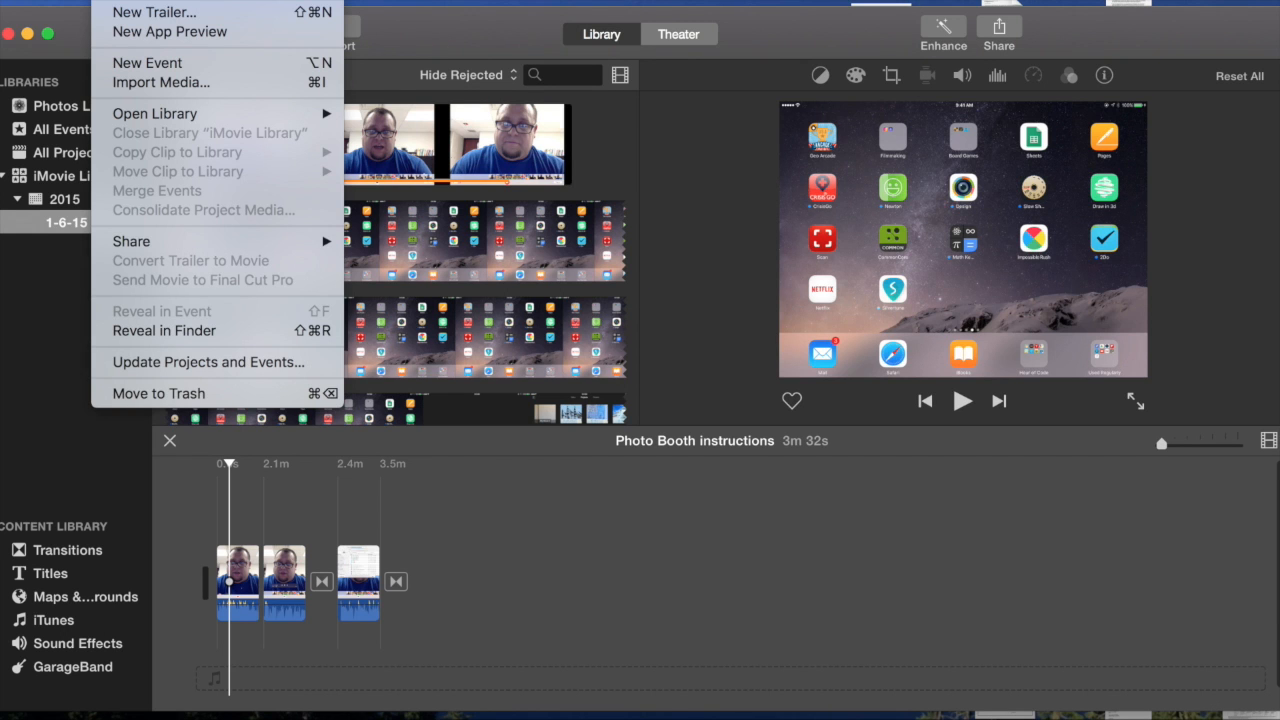
Create a new No Theme movie named "Reflection Video 1" in the 1-6-15 event.
click(118, 2)
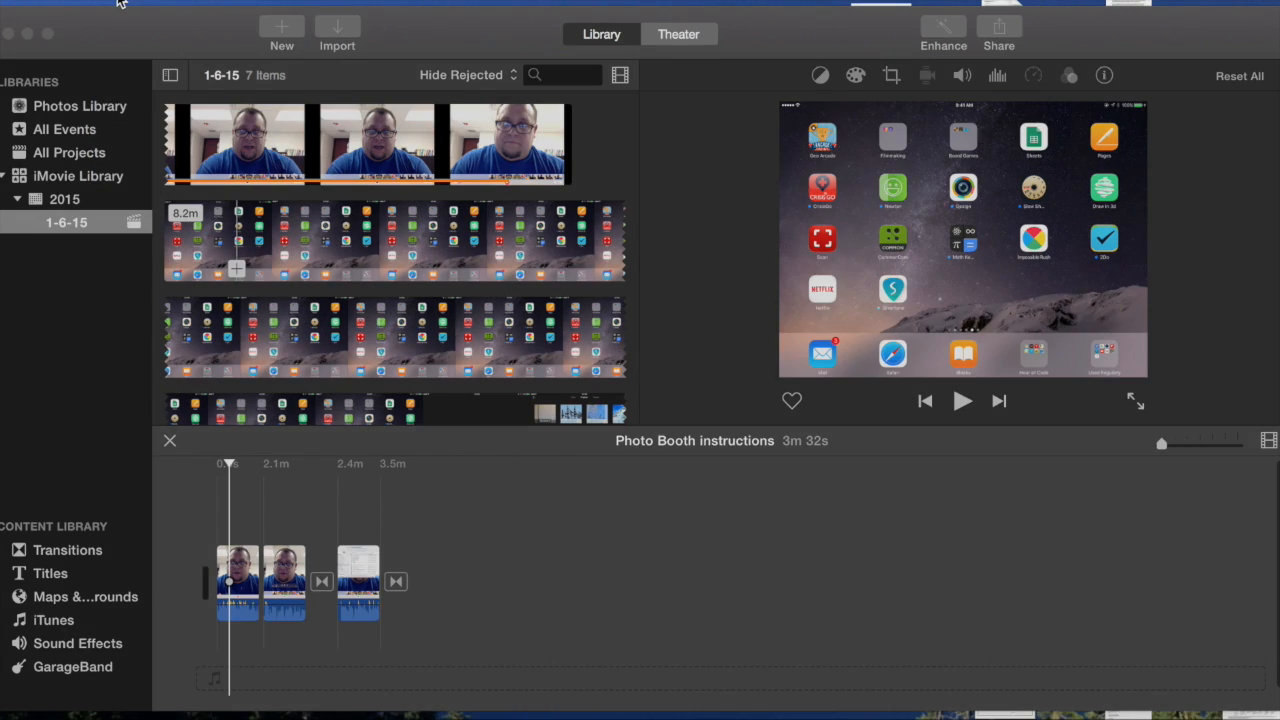
key(Return)
text(Reflection Video 1)
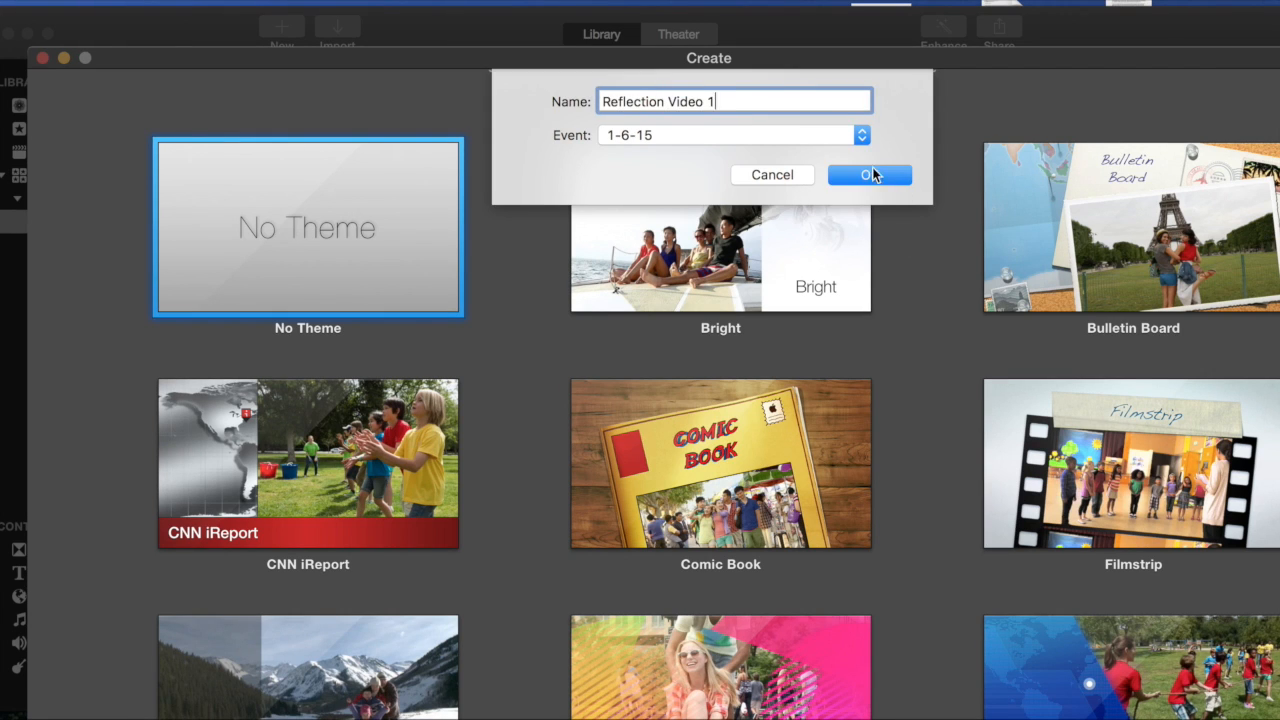
click(865, 177)
Add the whole imported 8.2-minute iPad clip from the 1-6-15 event to the empty Reflection Video 1 timeline.
click(193, 317)
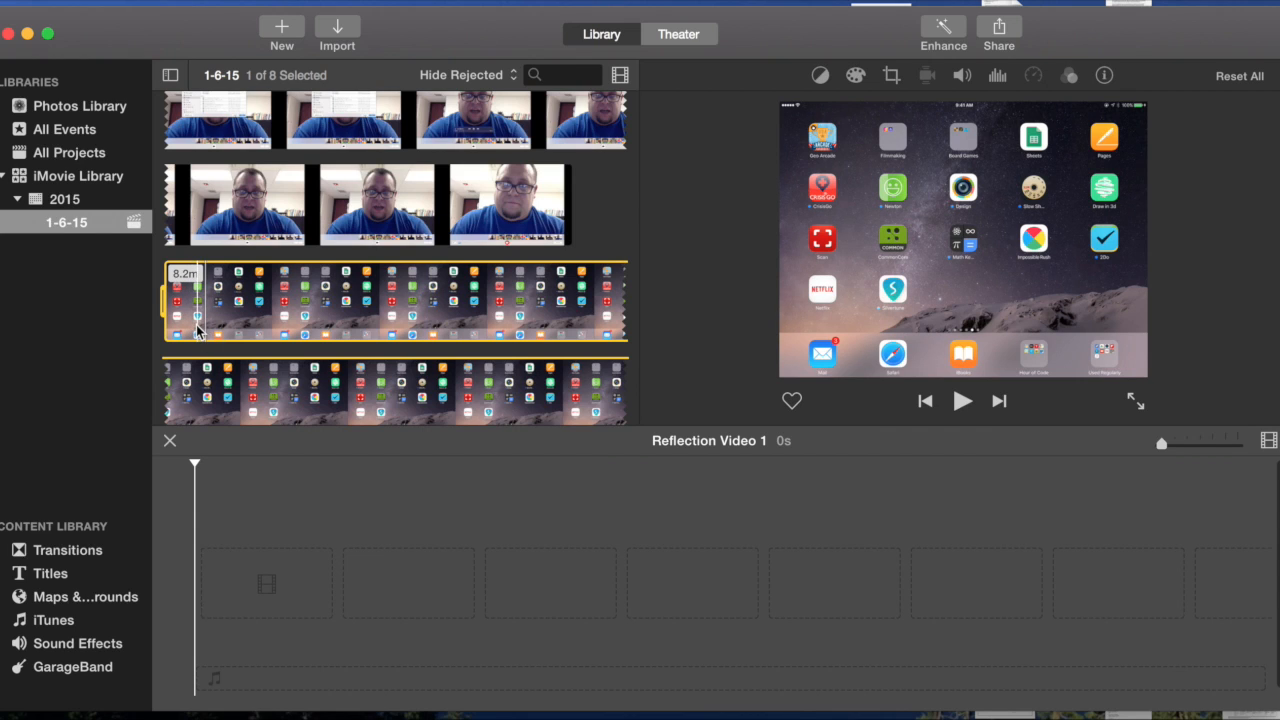
click(437, 522)
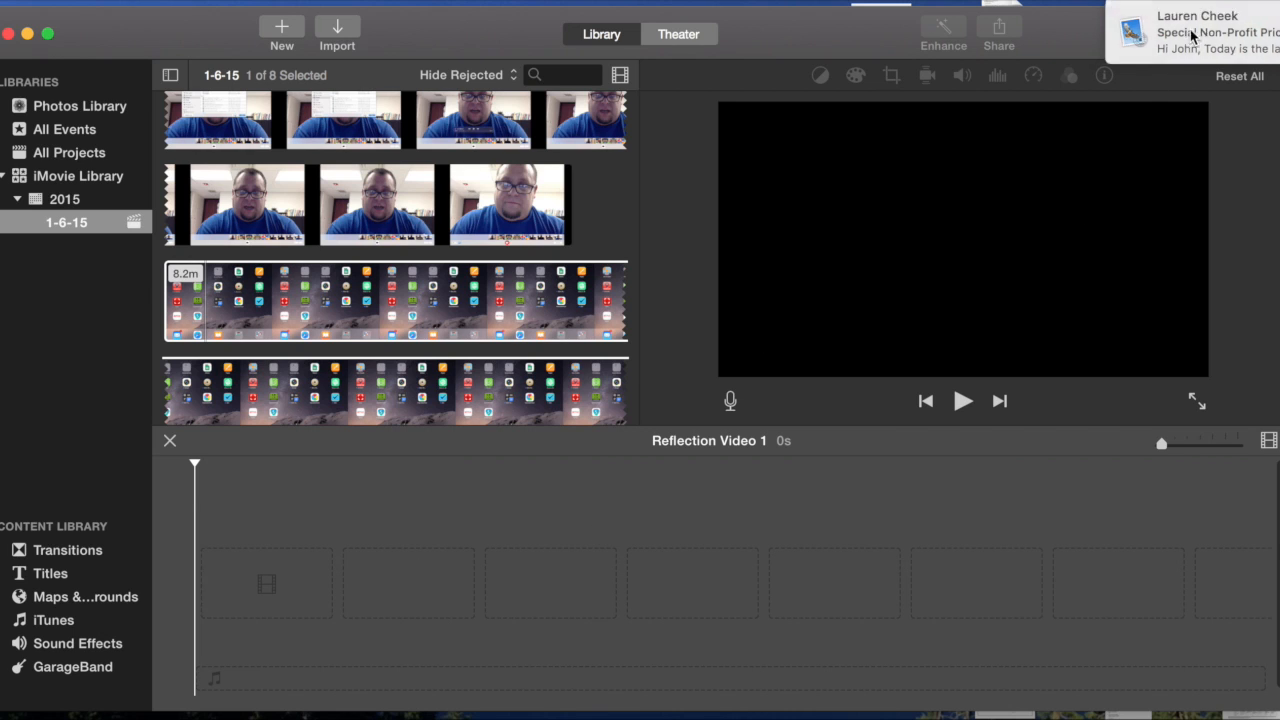
click(251, 294)
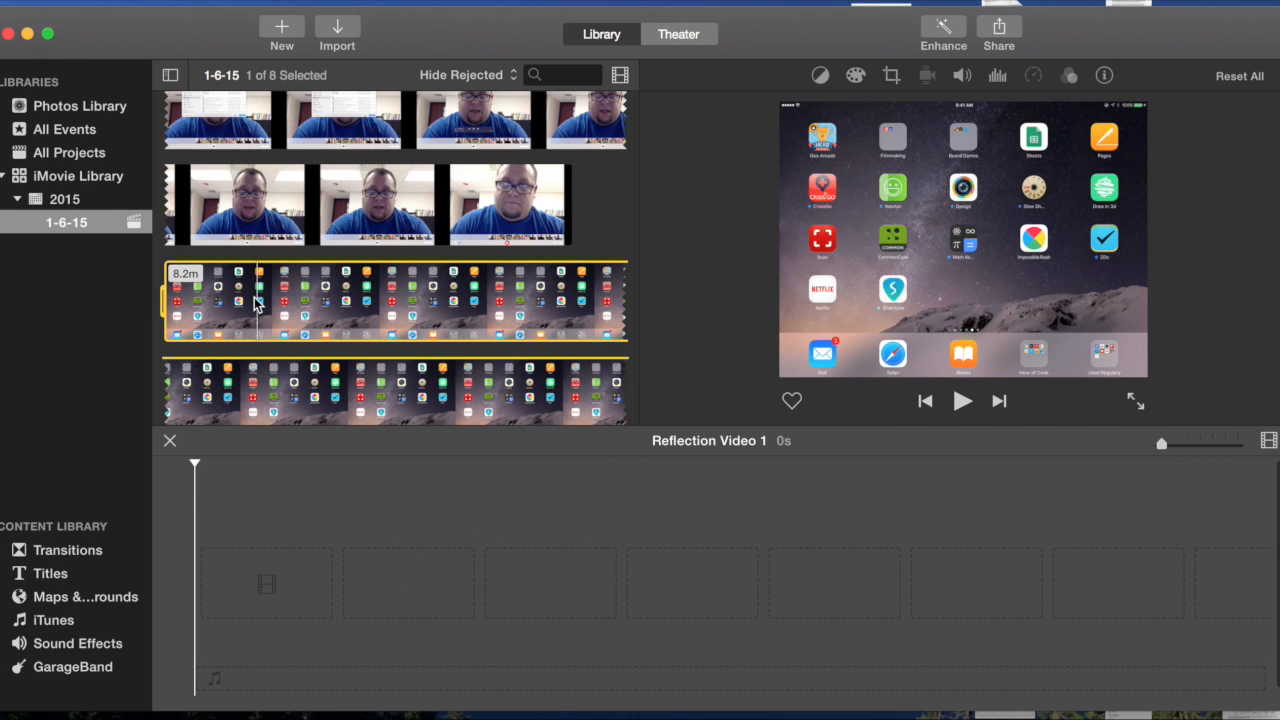
drag(226, 291, 228, 590)
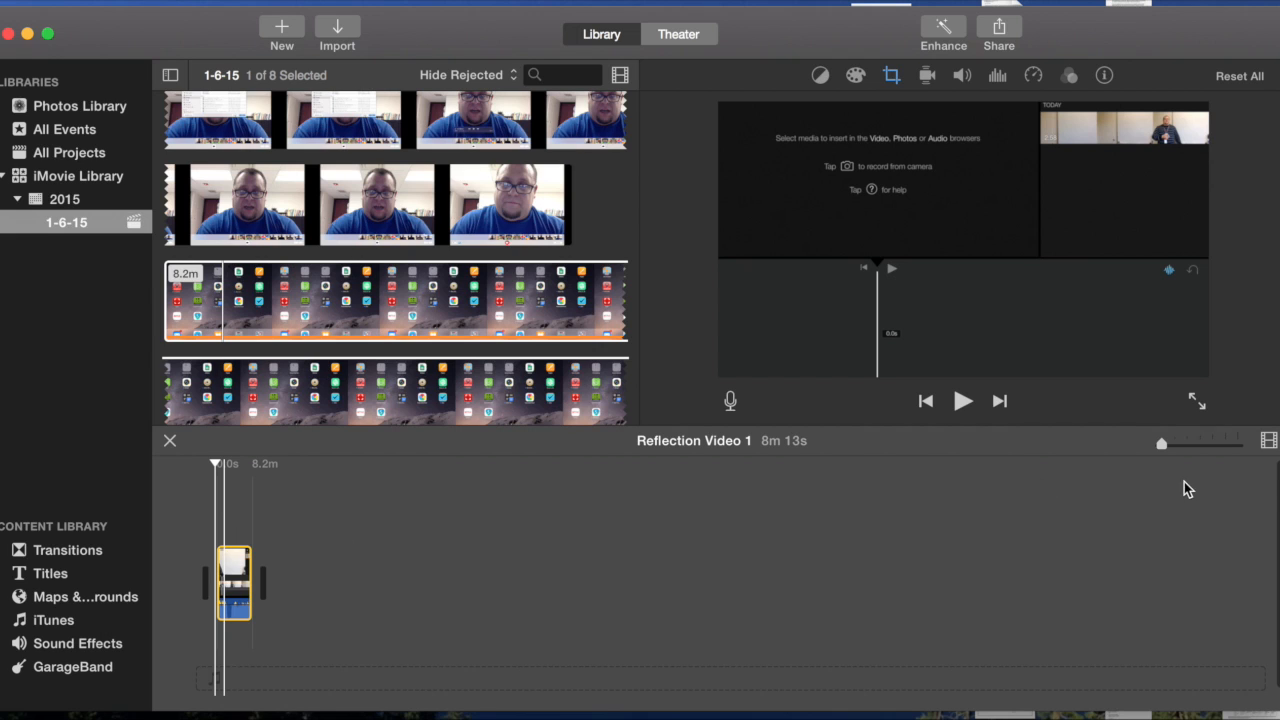
Split the iPad clip about 3.8 seconds before its end and delete the trailing piece.
drag(1164, 446, 1174, 447)
scroll(549, 589, left, 5)
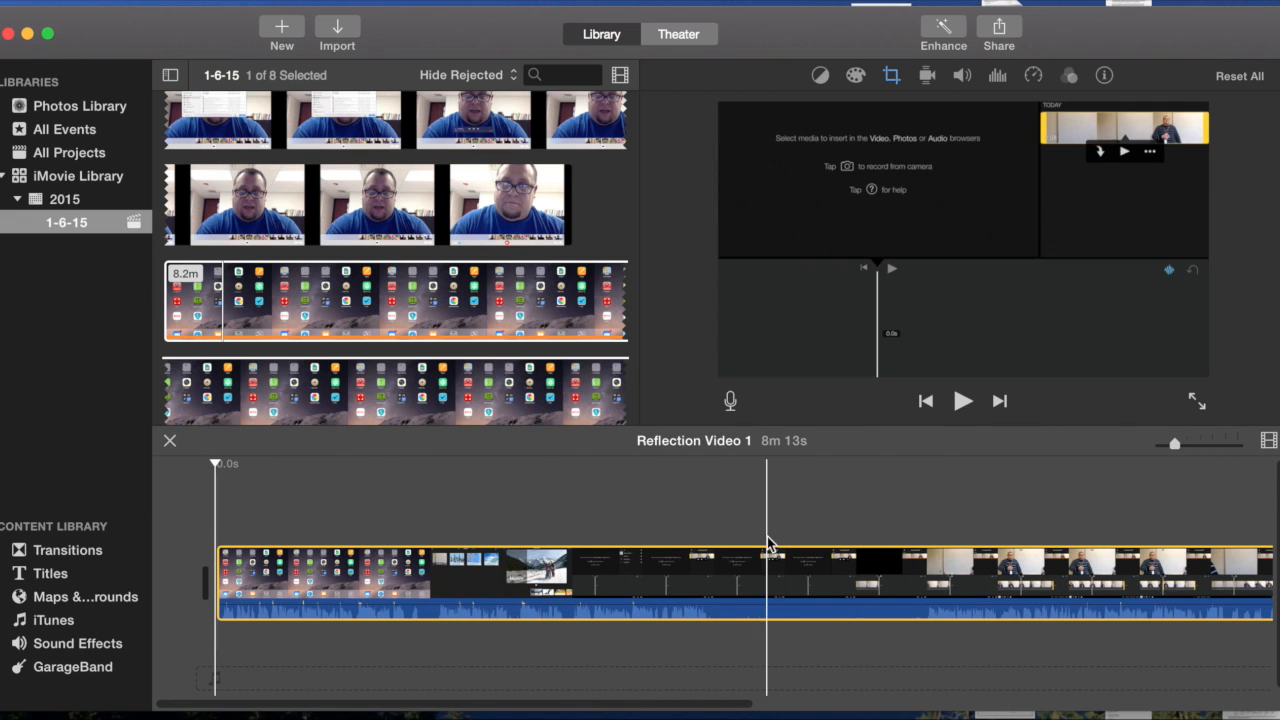
scroll(1040, 532, right, 10)
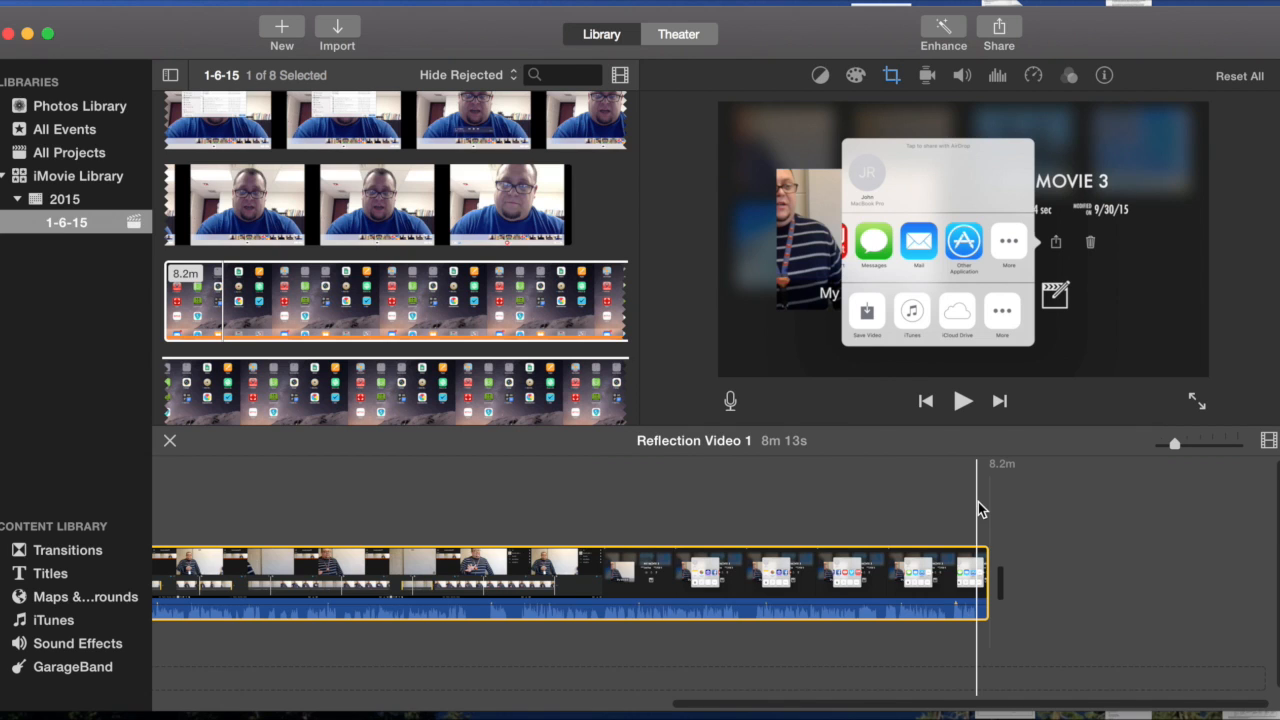
drag(1179, 445, 1201, 452)
scroll(1210, 509, right, 10)
scroll(1210, 509, right, 5)
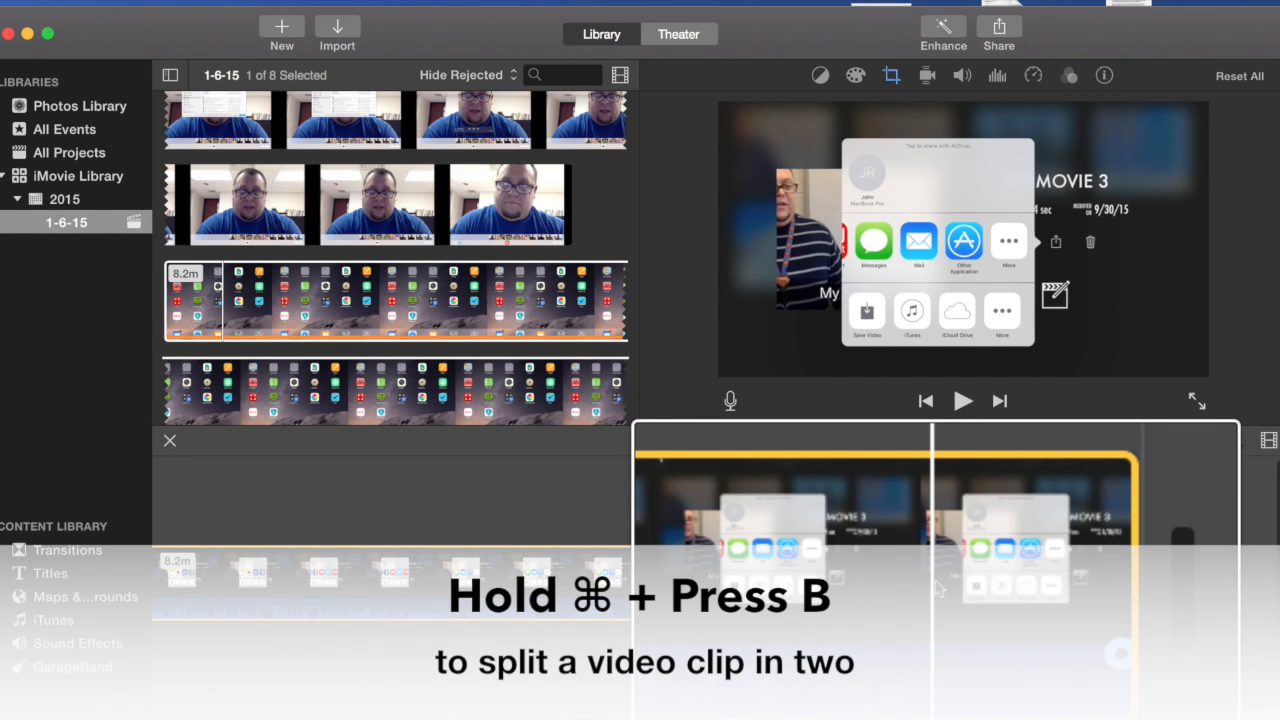
key(super+b)
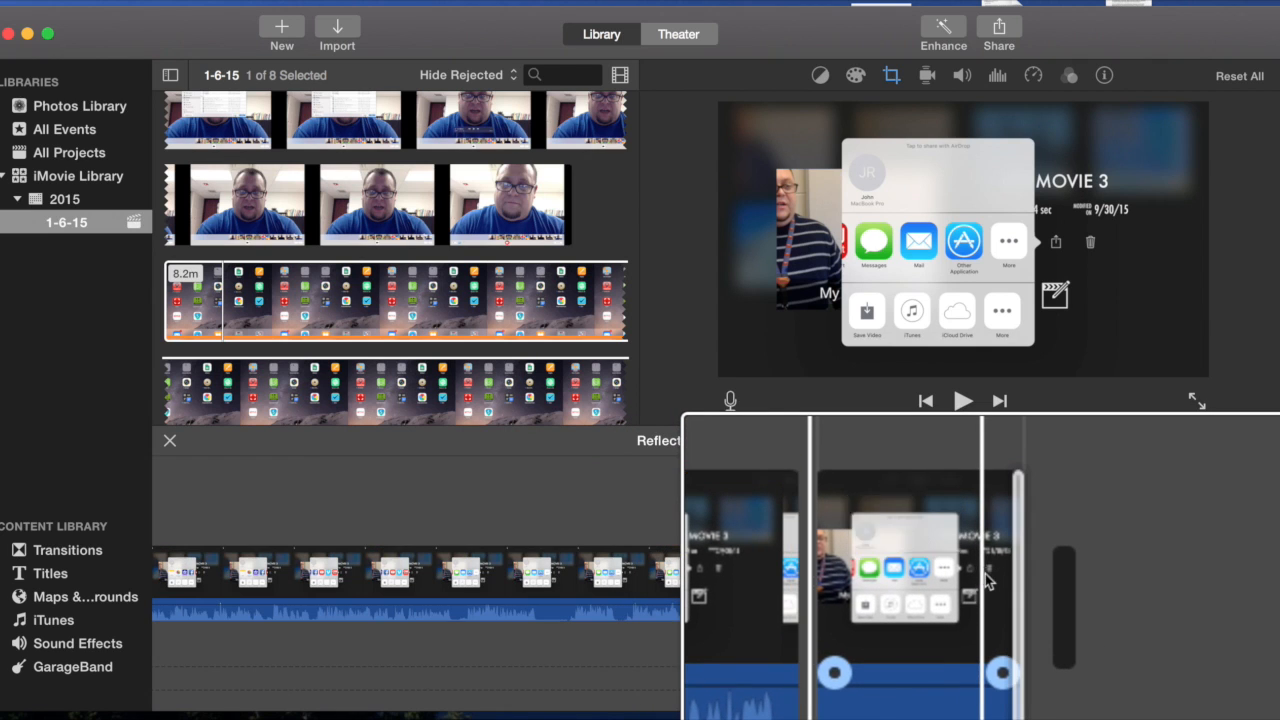
click(985, 577)
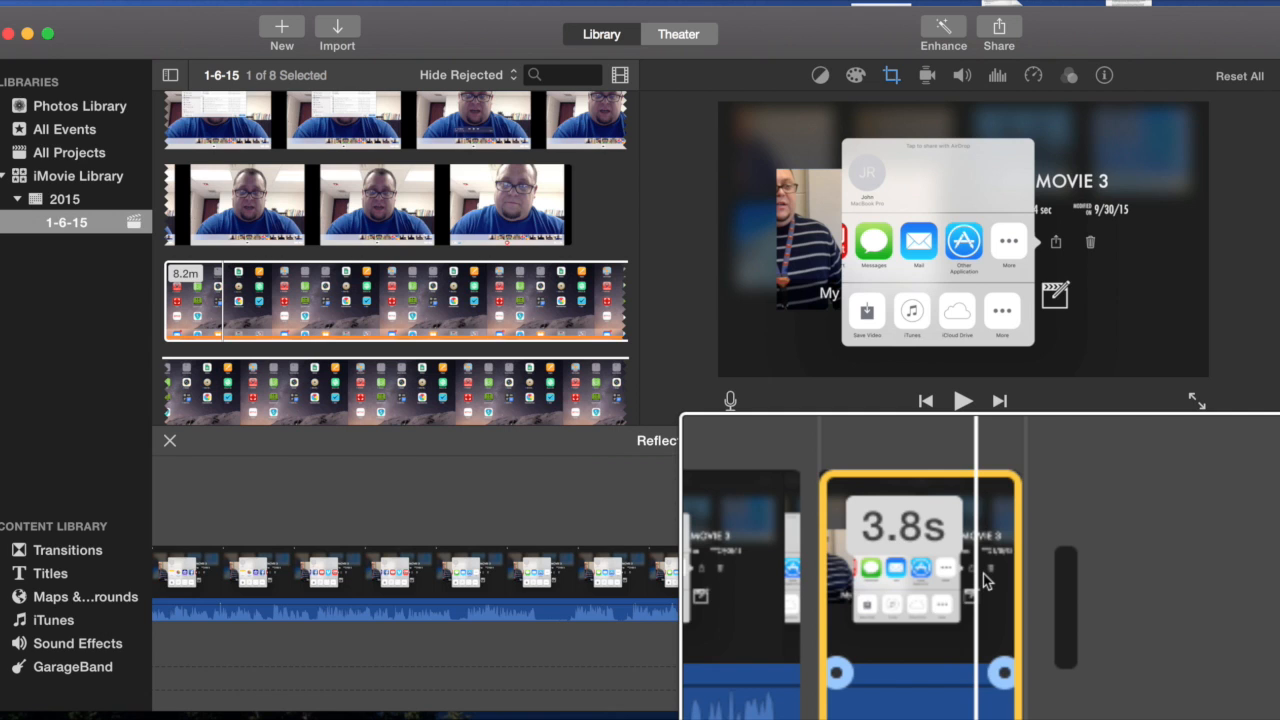
key(Delete)
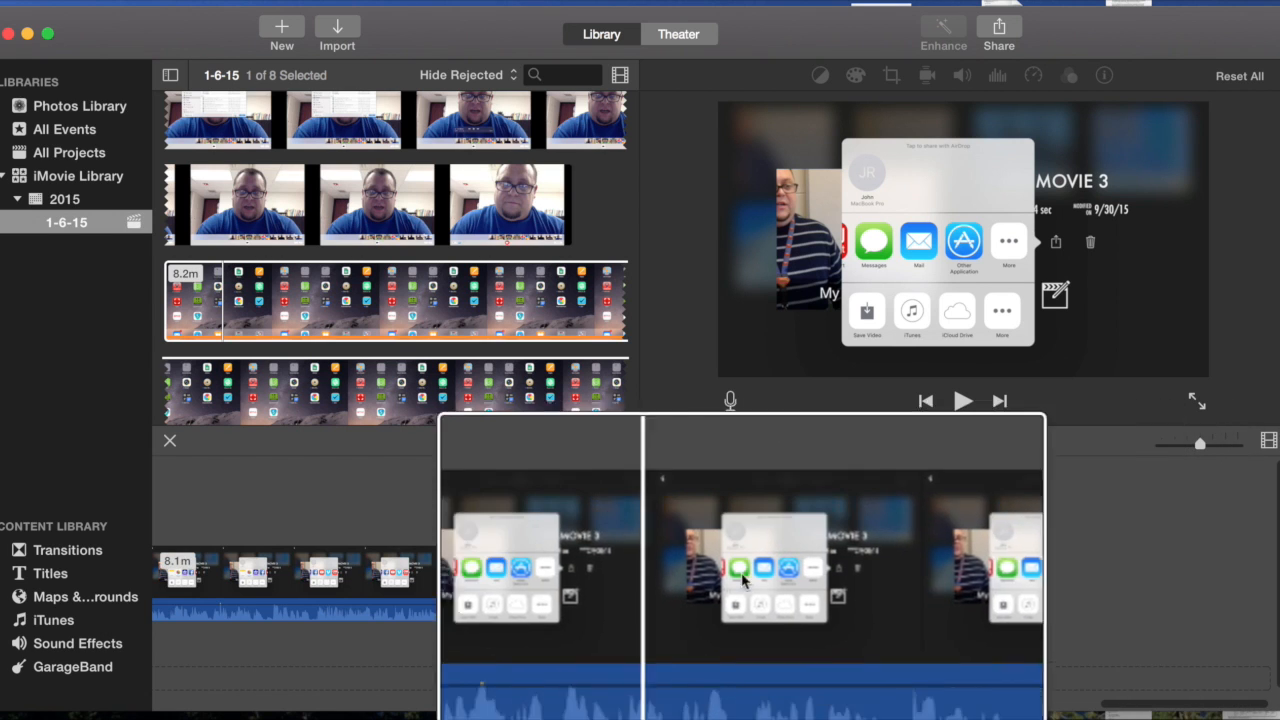
Place a Standard title over the beginning of the iPad clip and delete it from the timeline.
scroll(529, 573, left, 5)
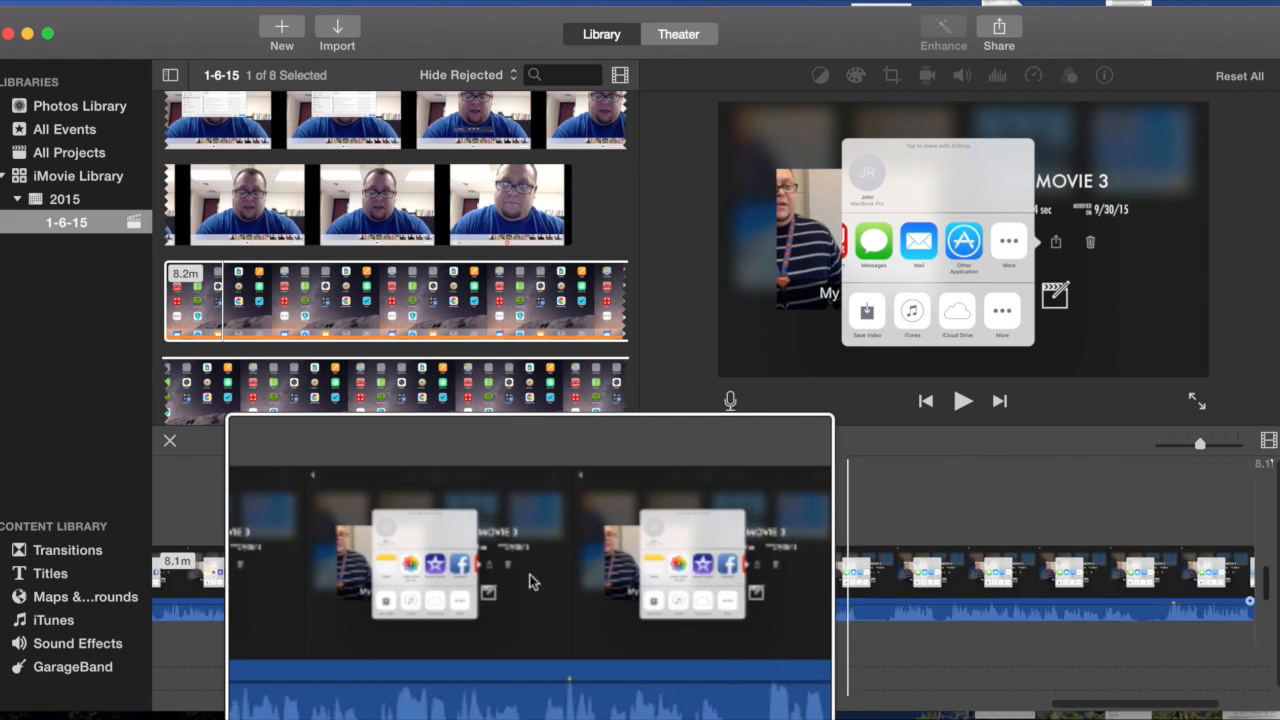
scroll(529, 583, left, 5)
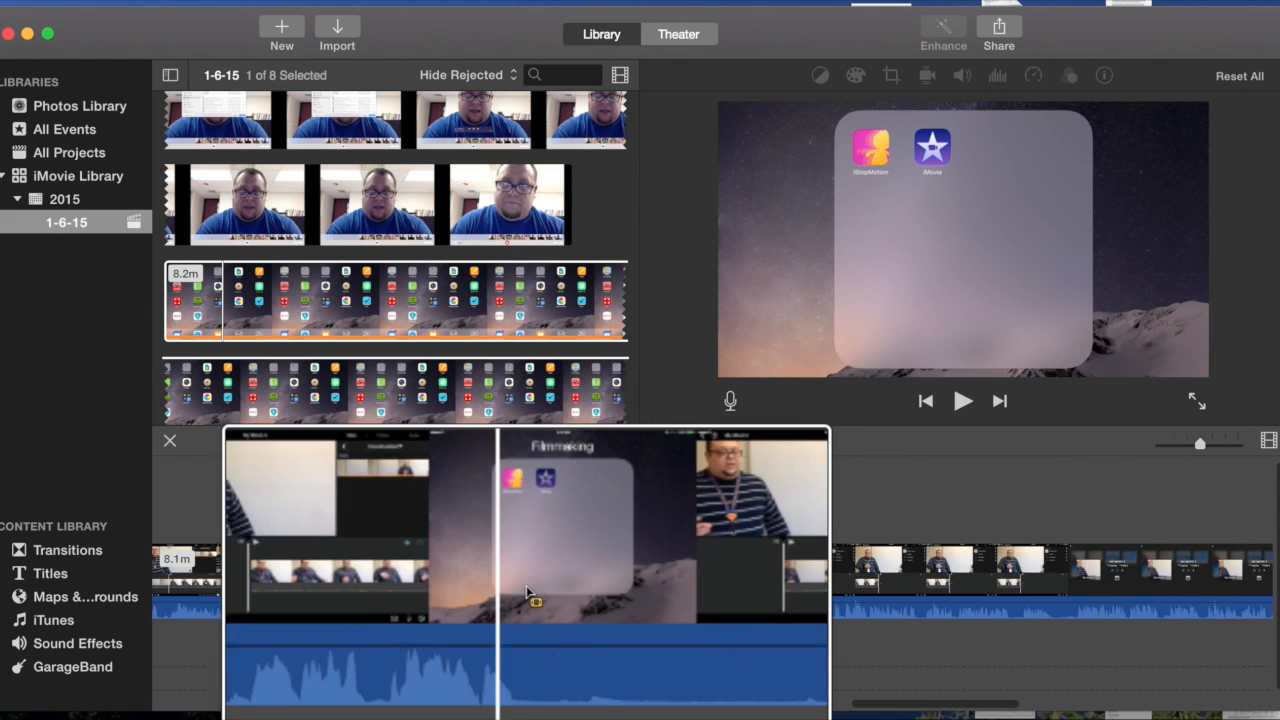
scroll(520, 586, left, 2)
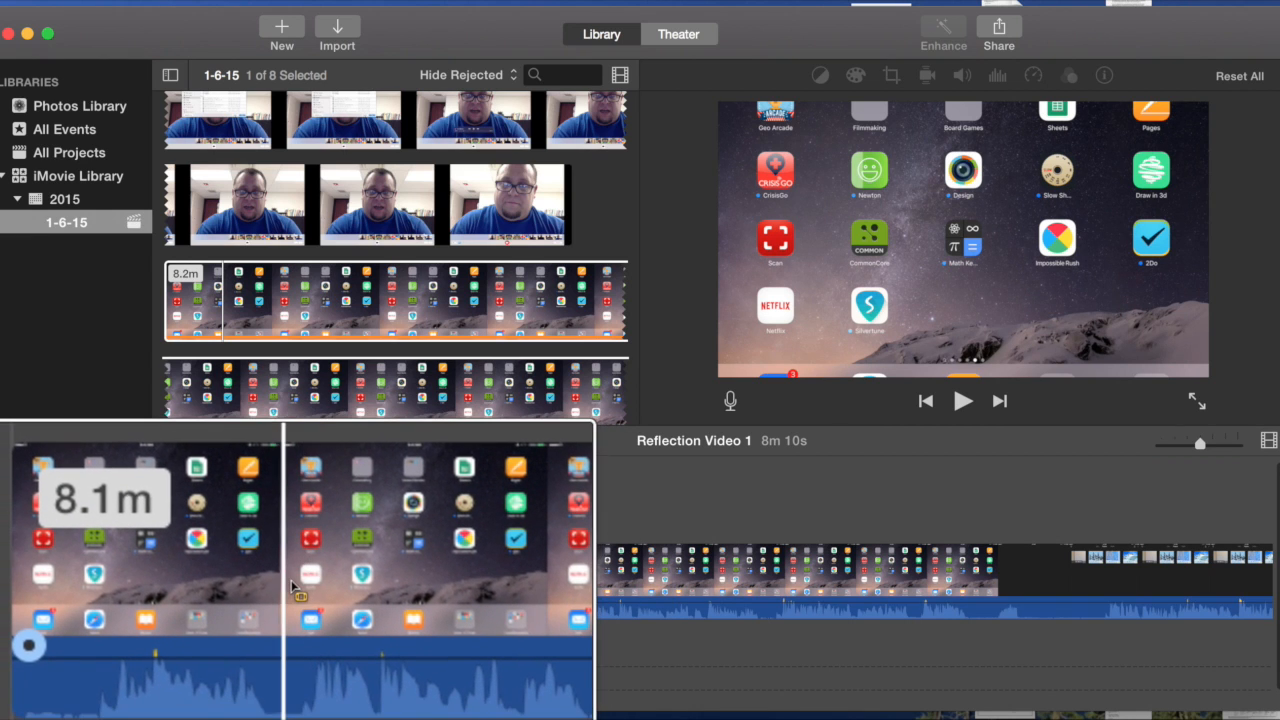
click(293, 582)
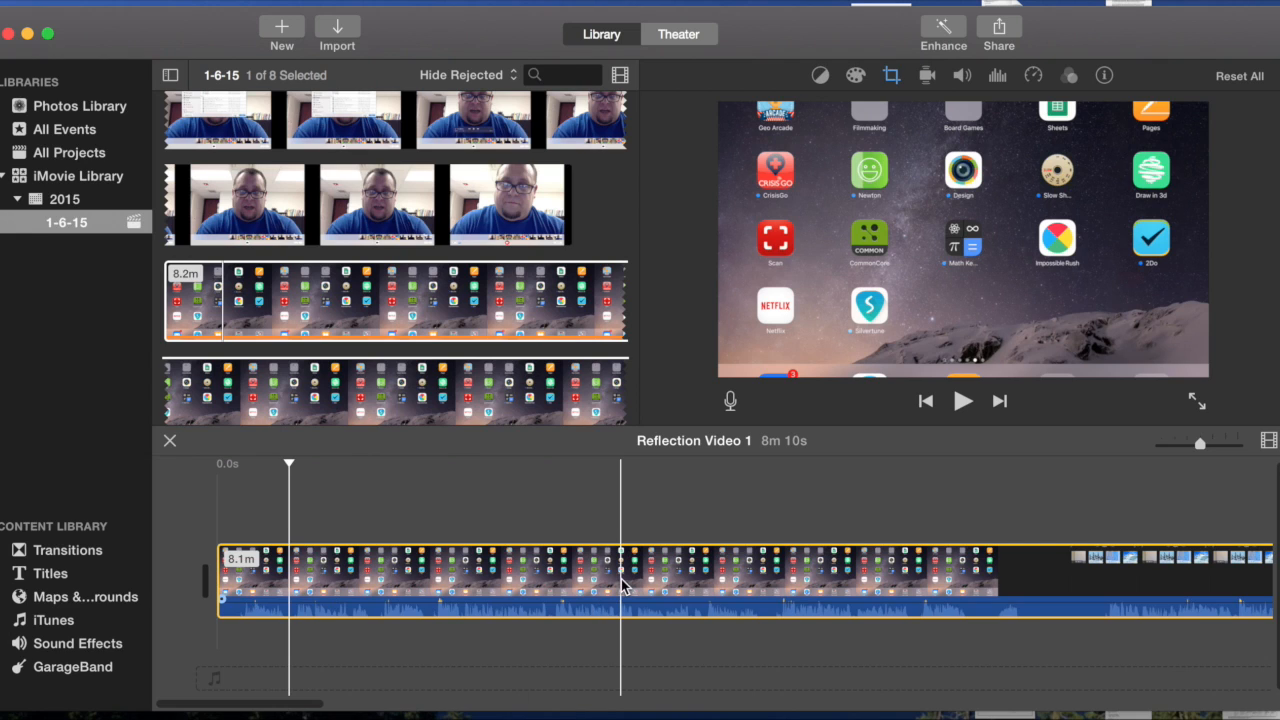
click(48, 574)
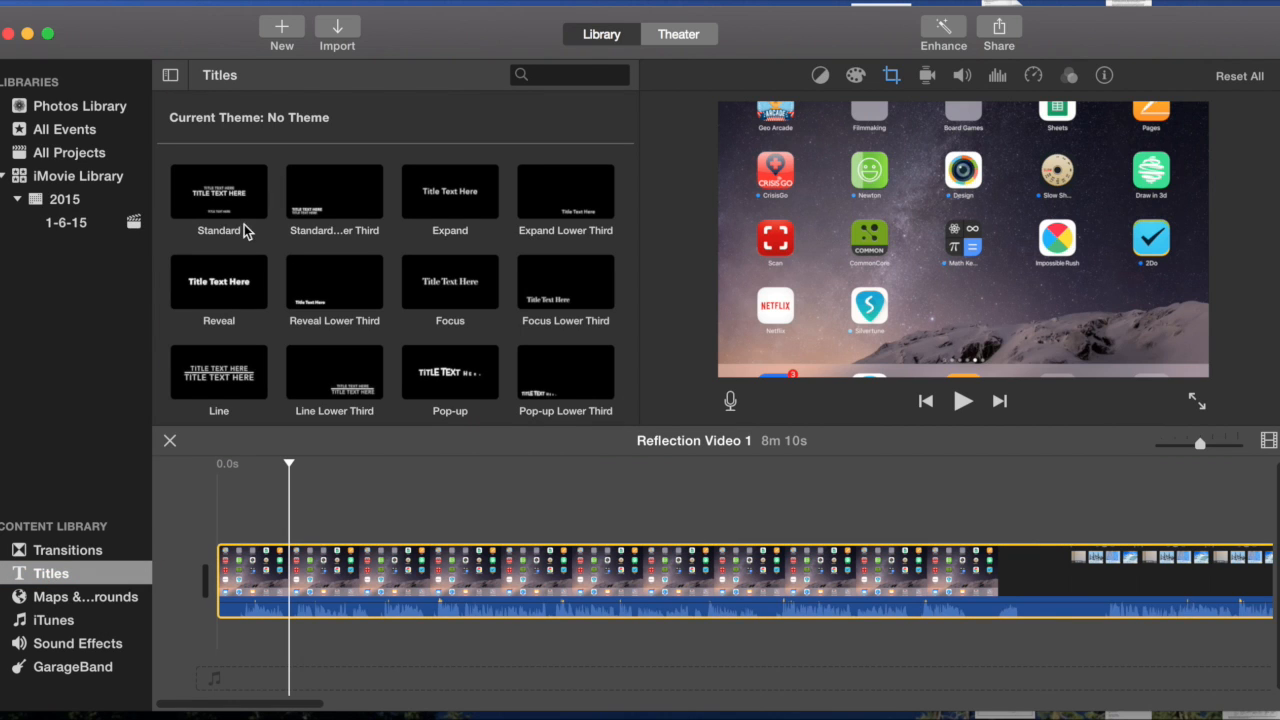
drag(237, 204, 216, 578)
drag(250, 462, 203, 478)
drag(251, 560, 200, 466)
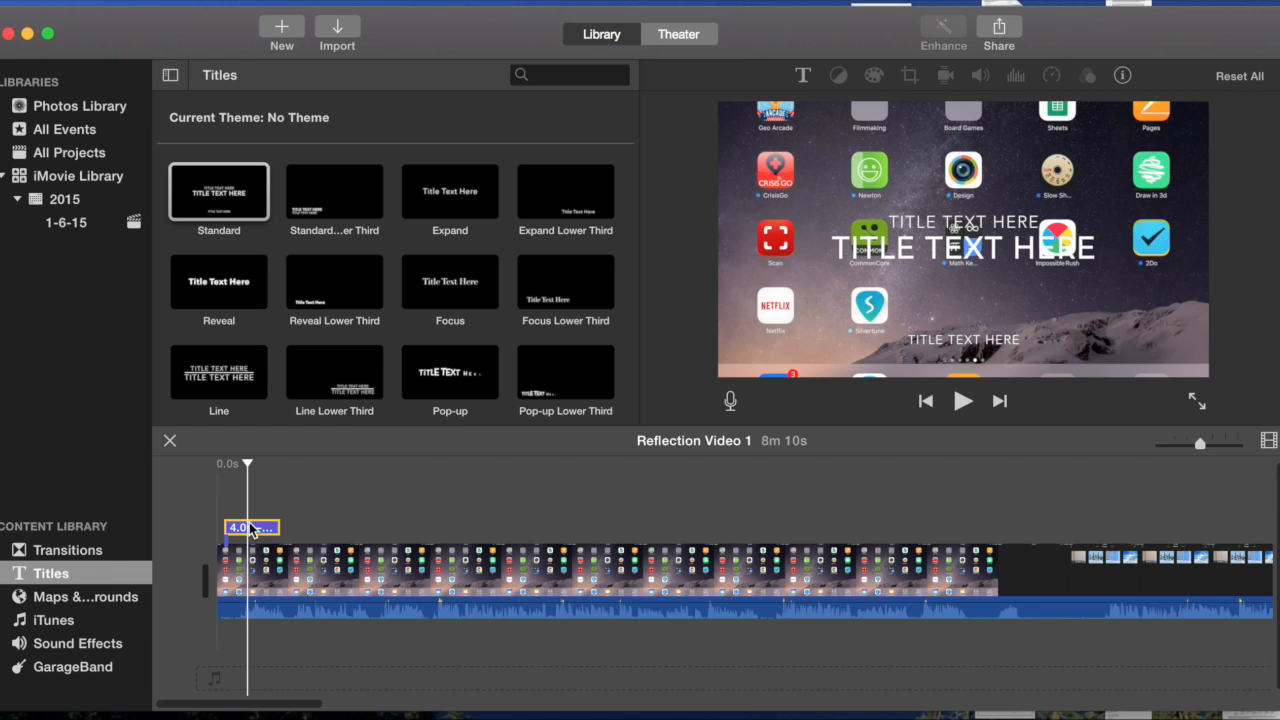
key(Delete)
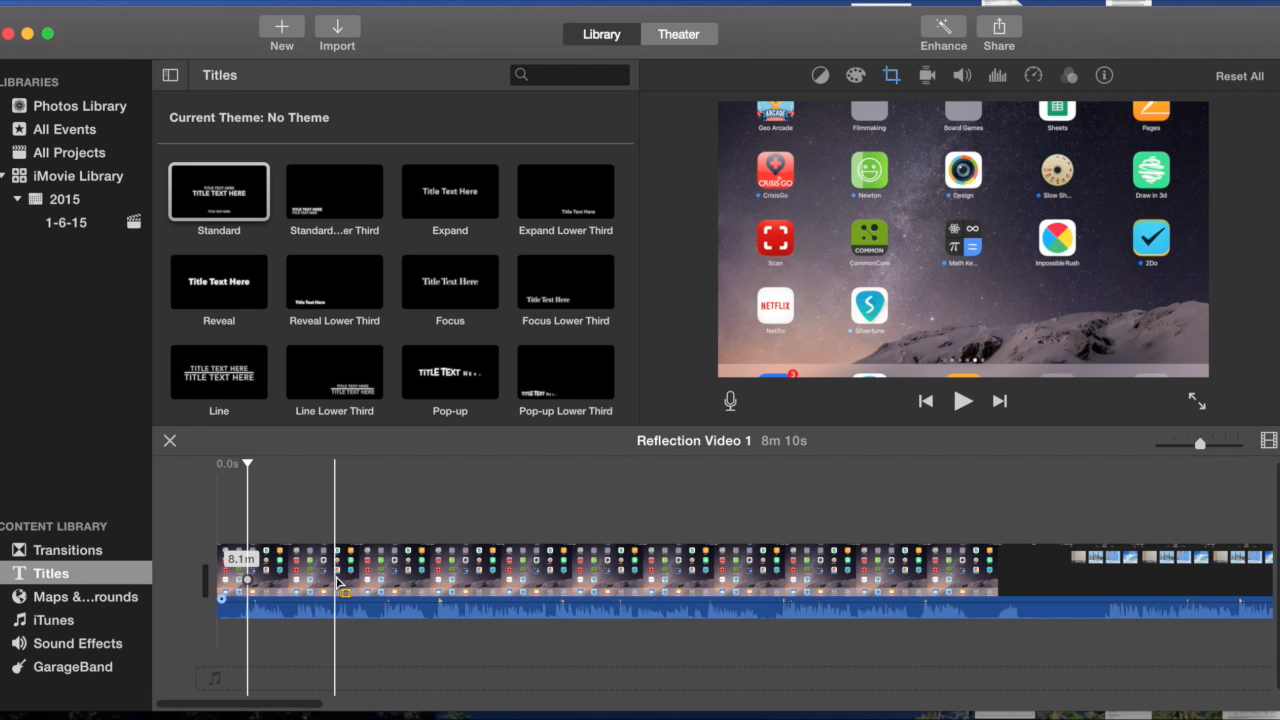
click(389, 572)
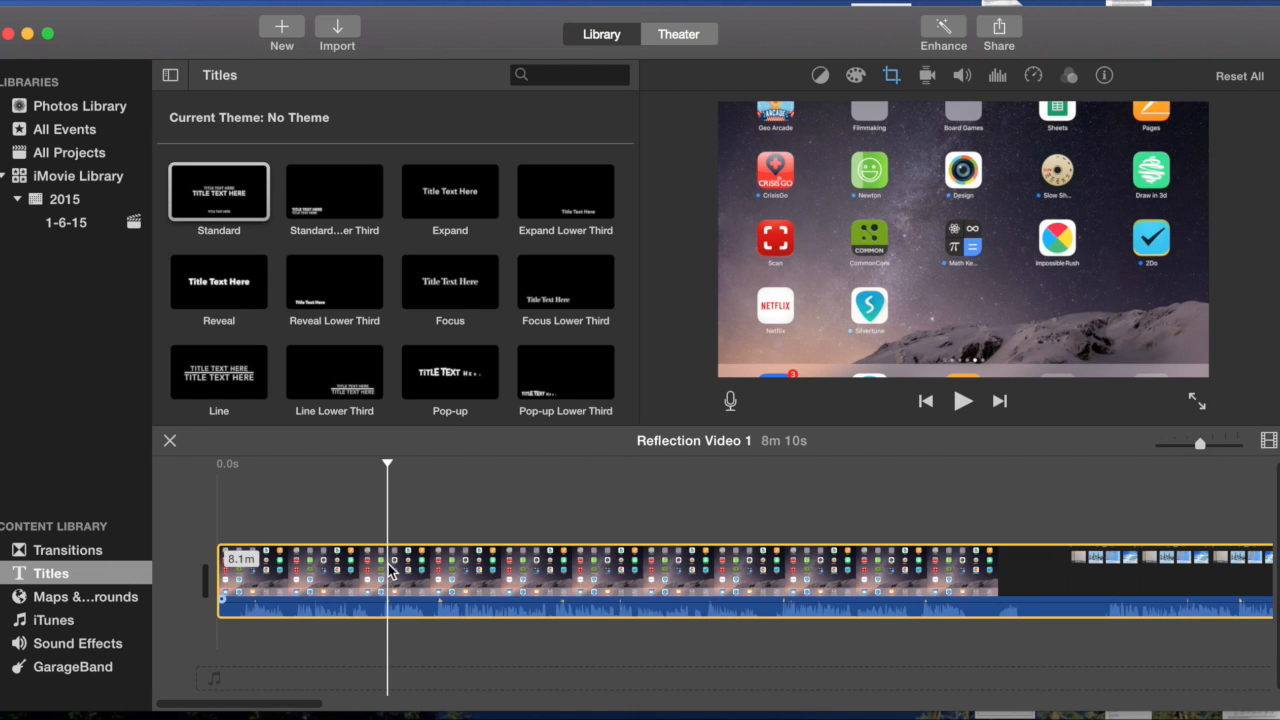
Set up a file export of the movie with the resolution at 960 x 540.
click(1000, 30)
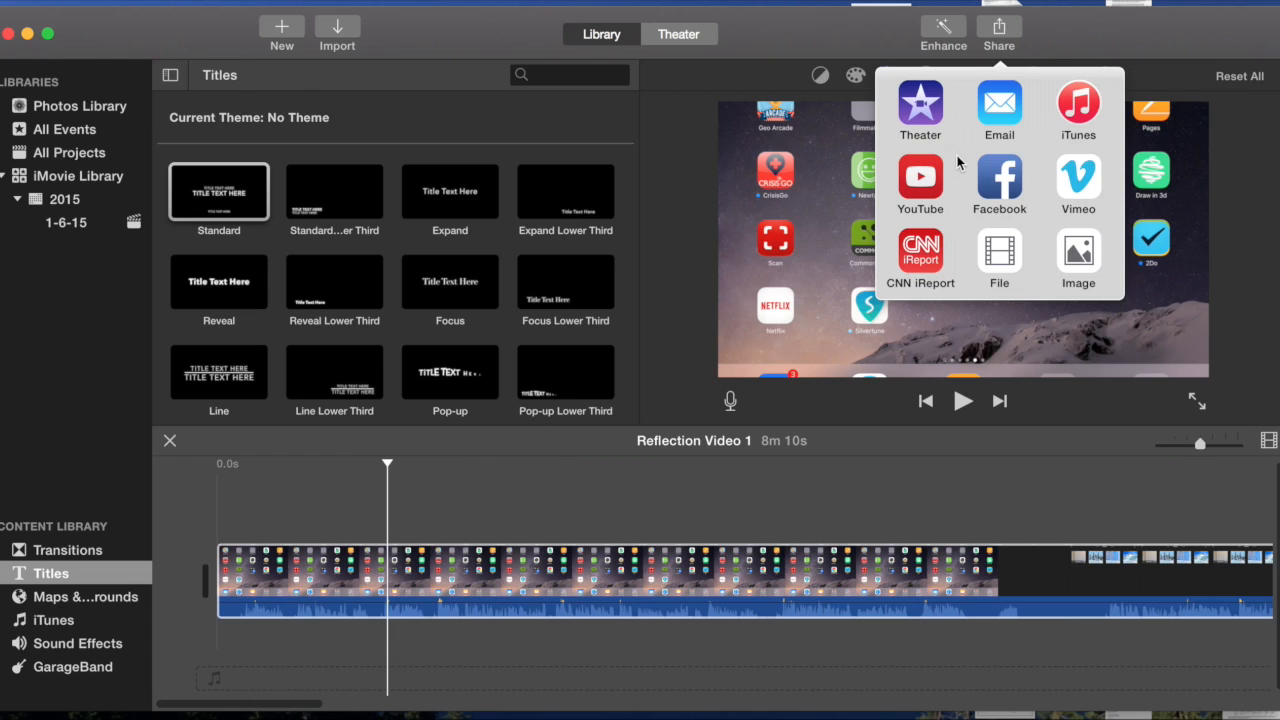
click(1006, 262)
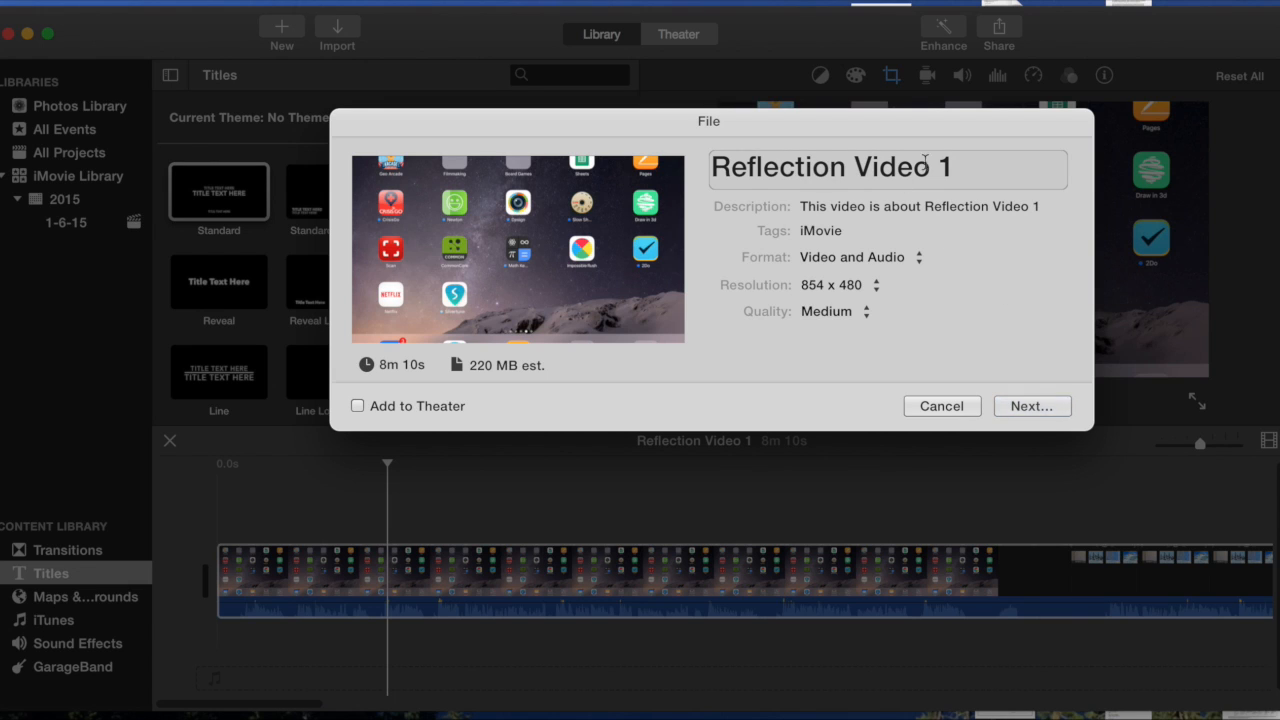
click(860, 205)
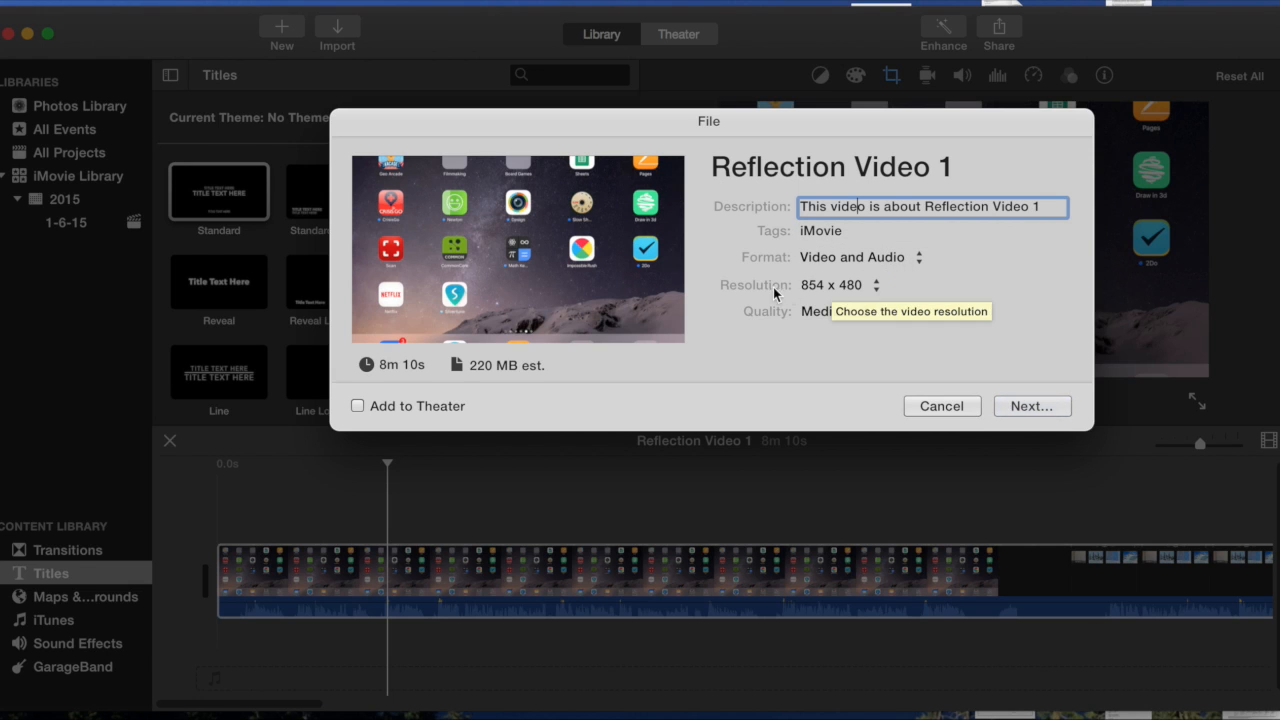
click(874, 287)
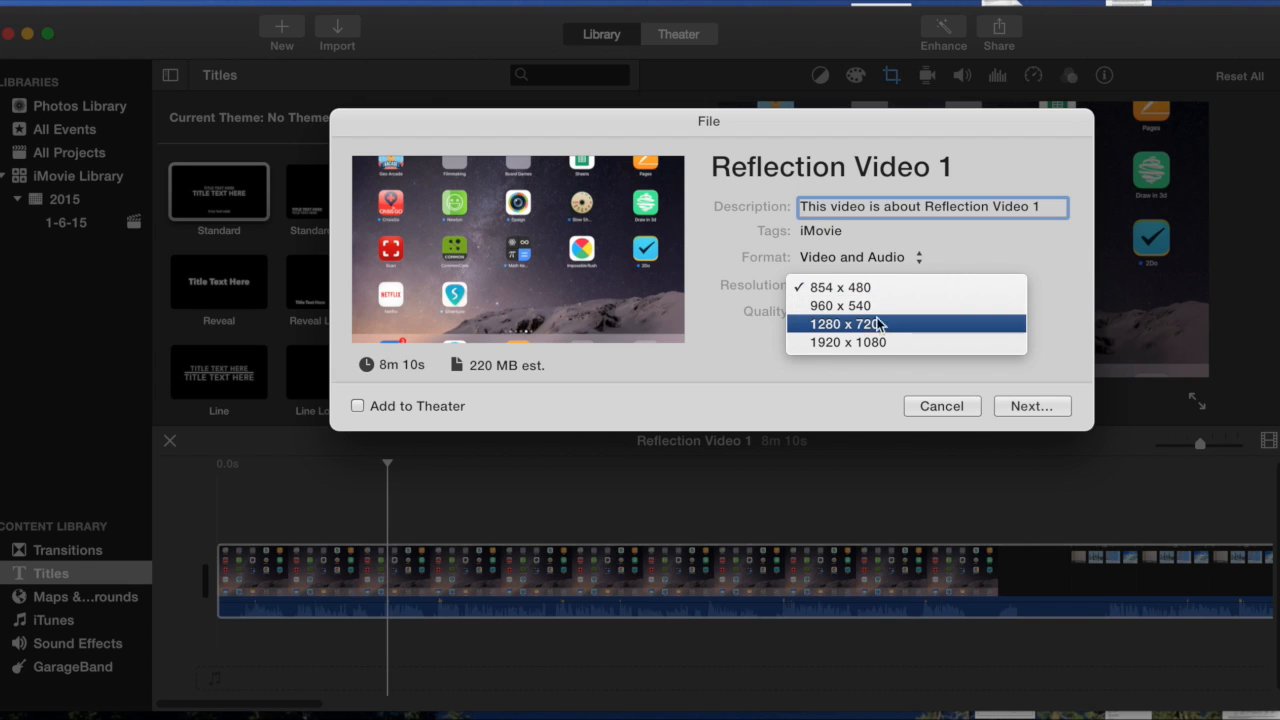
click(854, 307)
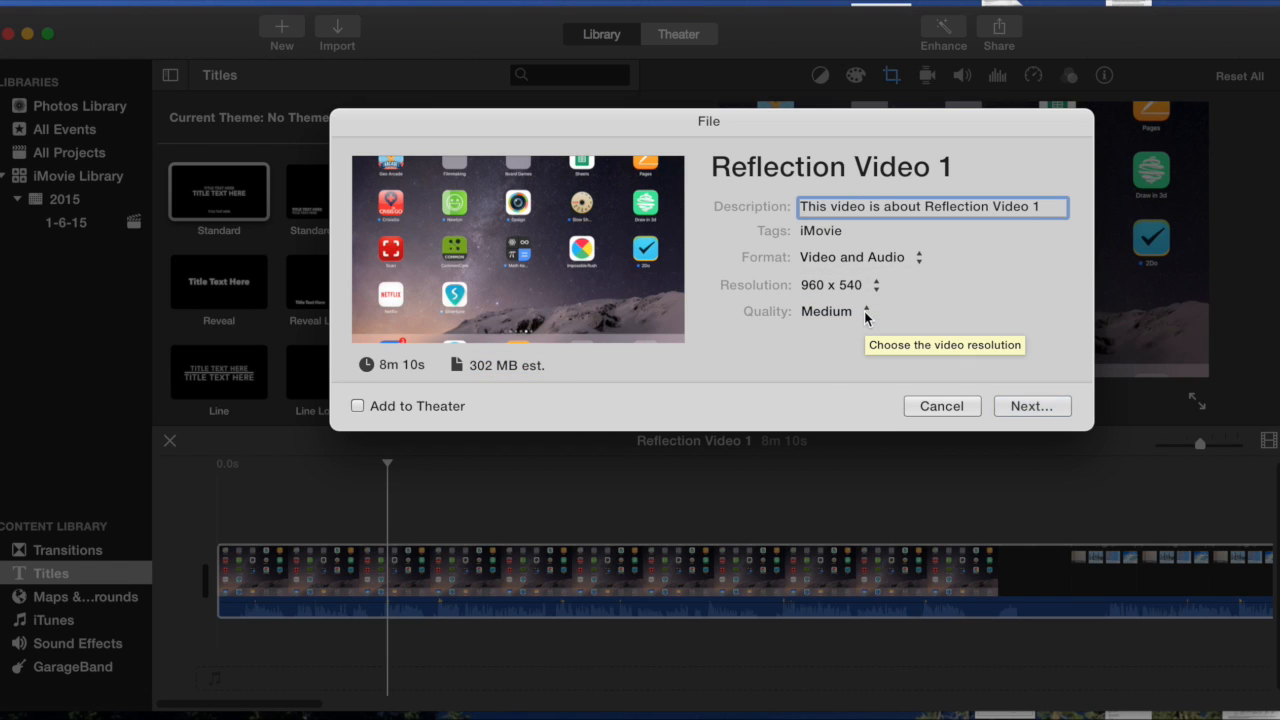
Try the High export quality to compare the estimated file size, and return the quality to Medium.
click(866, 312)
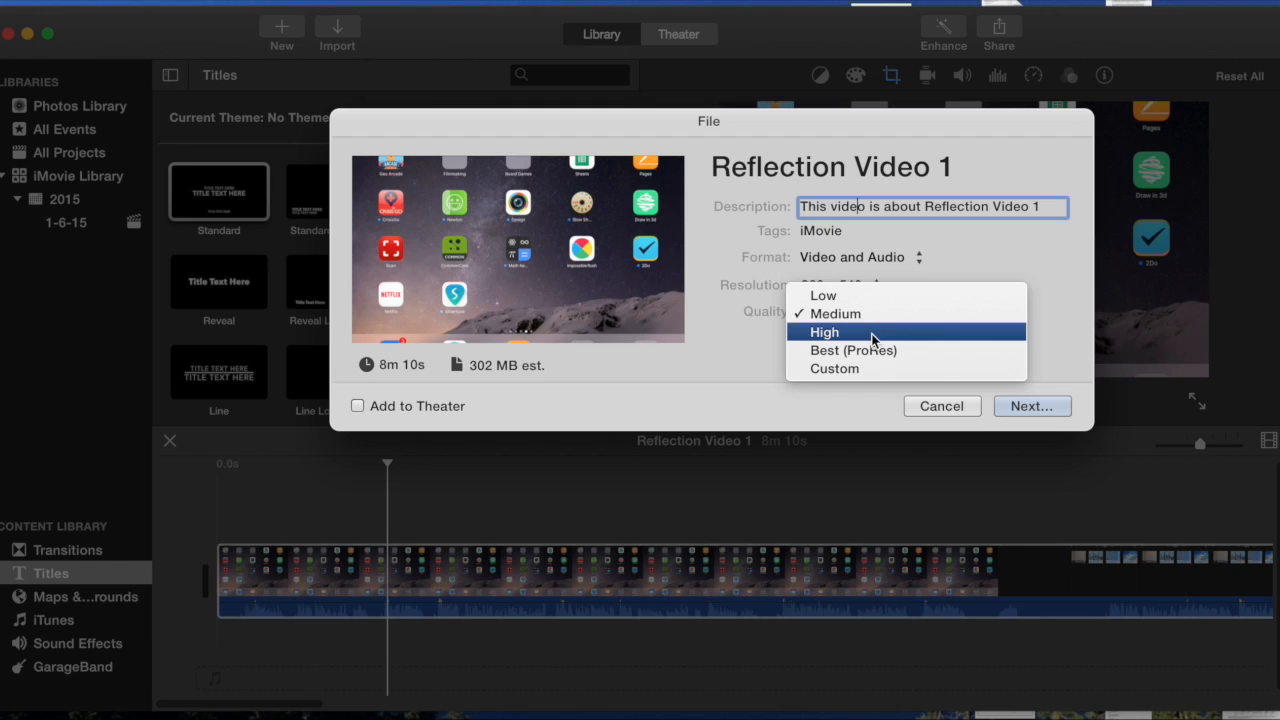
click(871, 332)
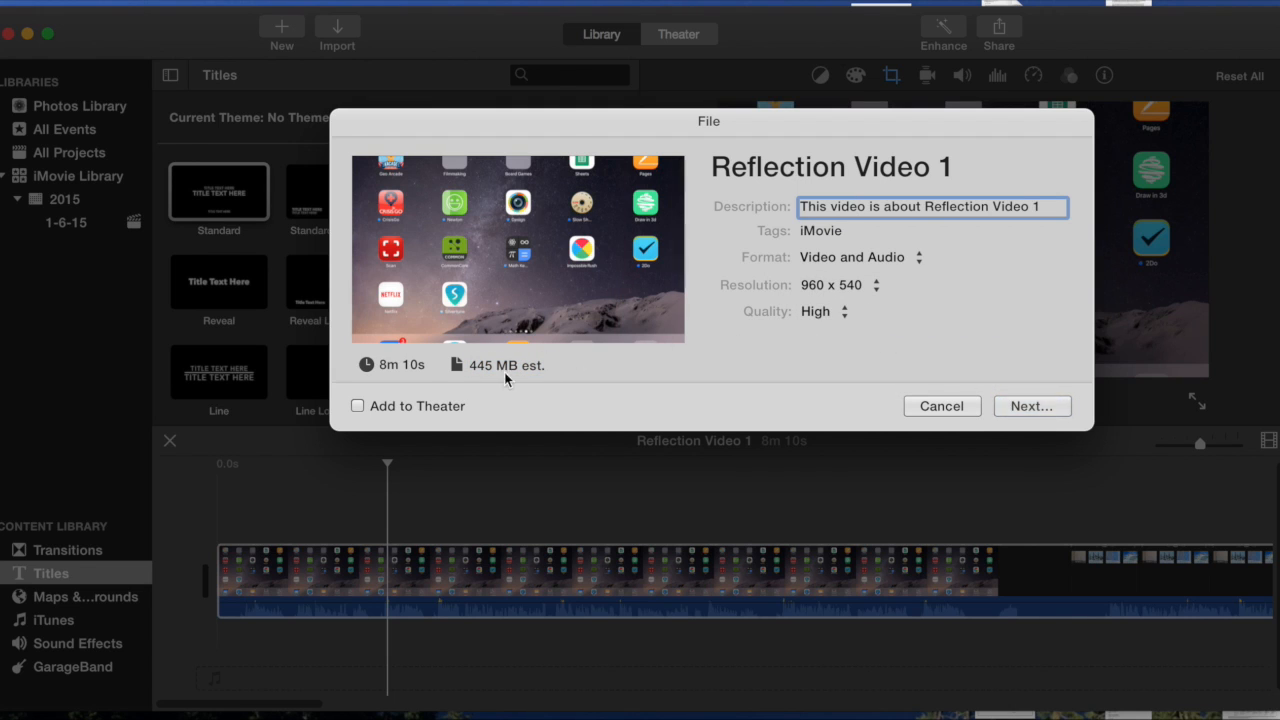
click(846, 314)
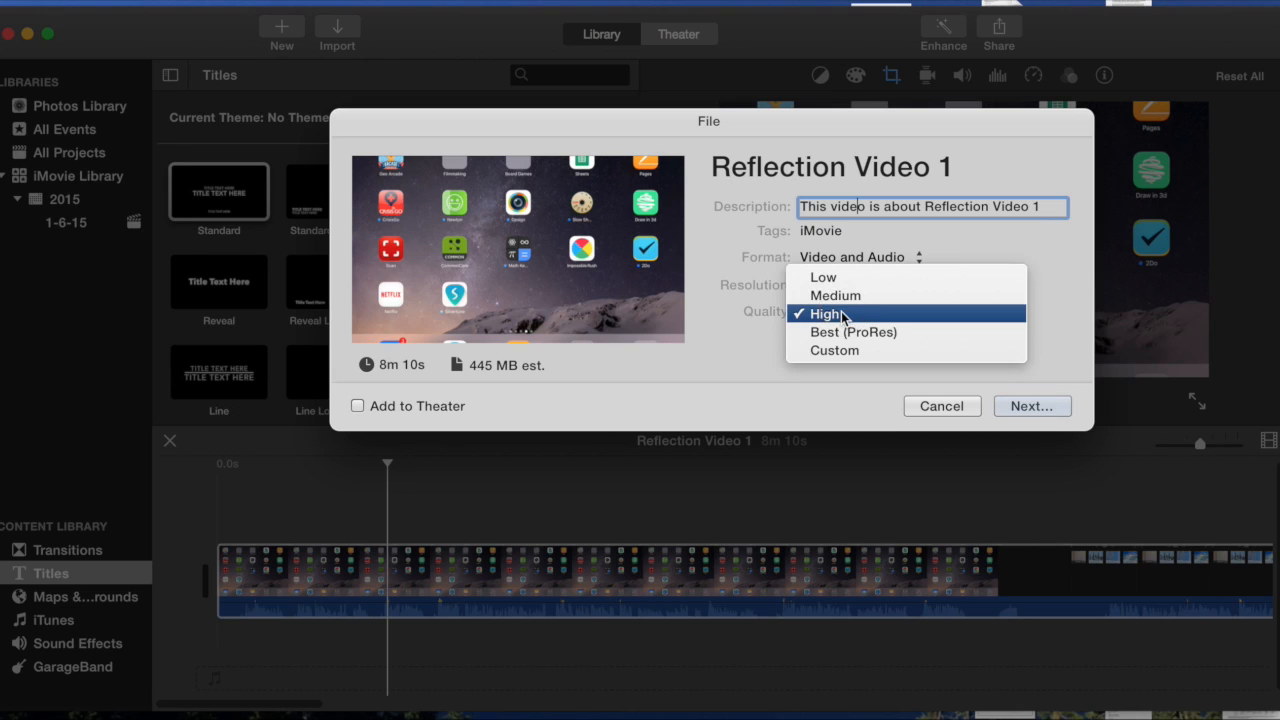
click(838, 296)
triple_click(507, 374)
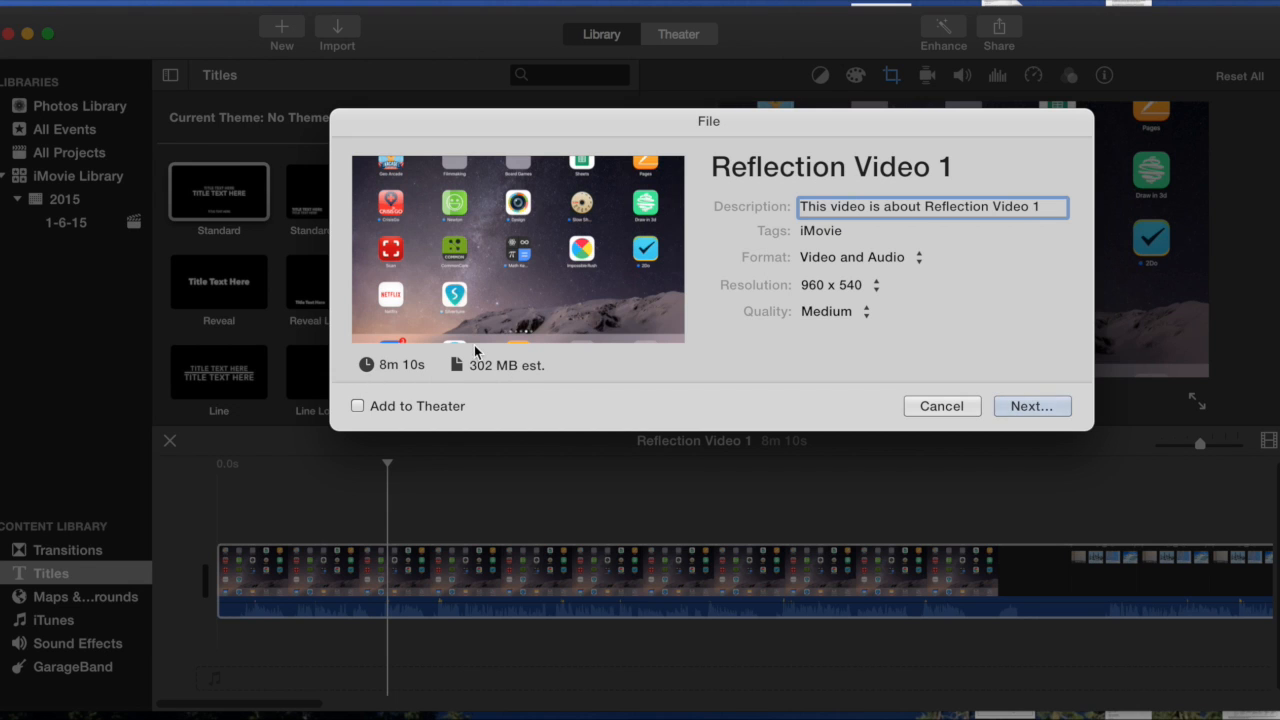
Continue to the save dialog for the exported "Reflection Video 1" file and cancel saving.
click(1033, 405)
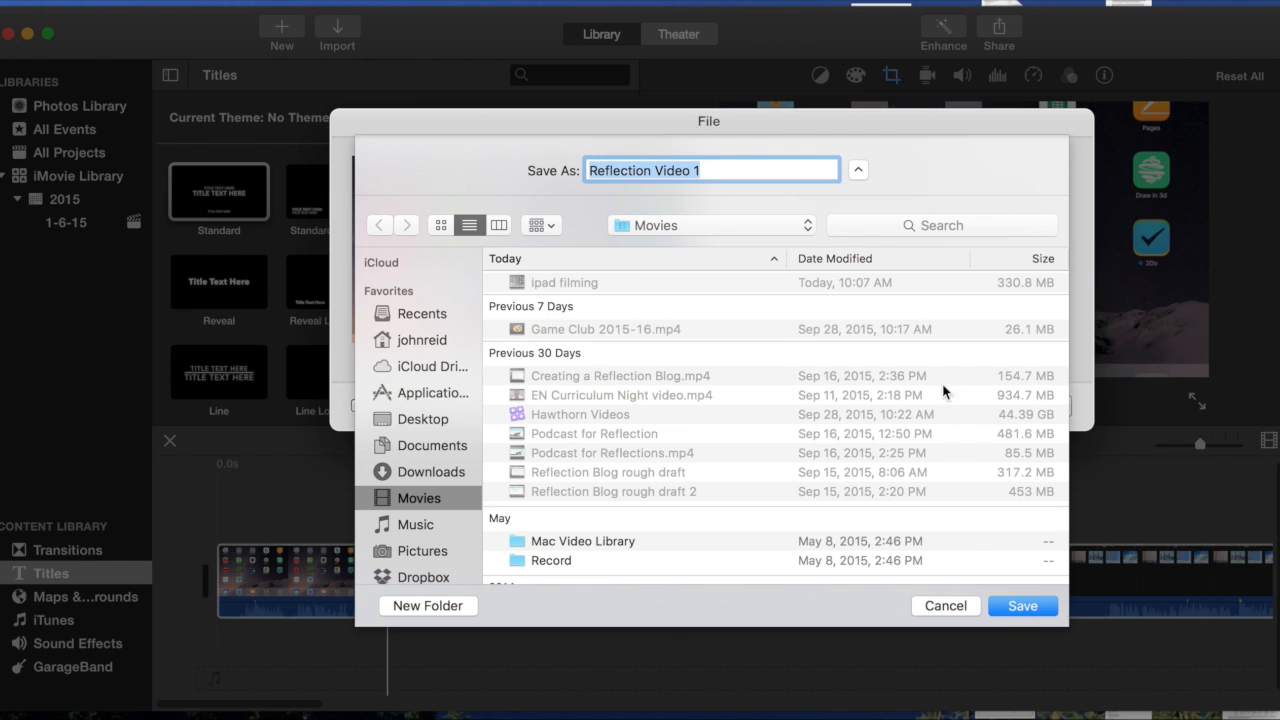
click(955, 607)
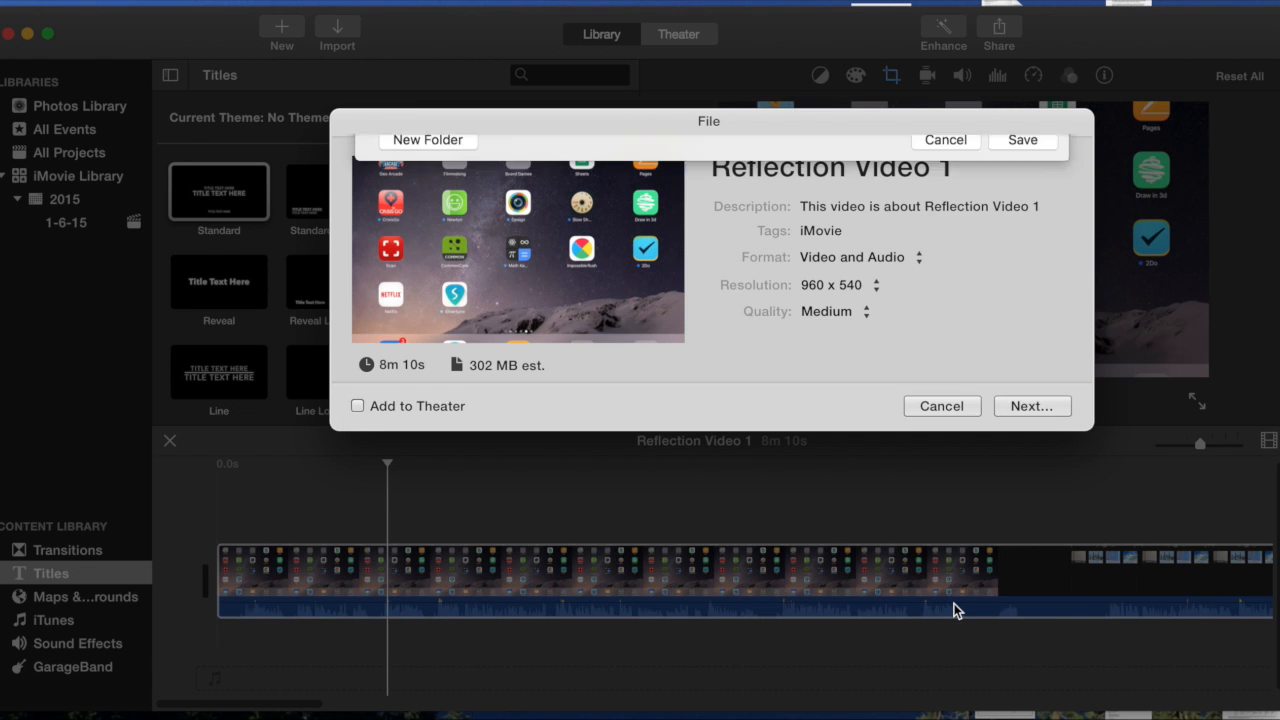